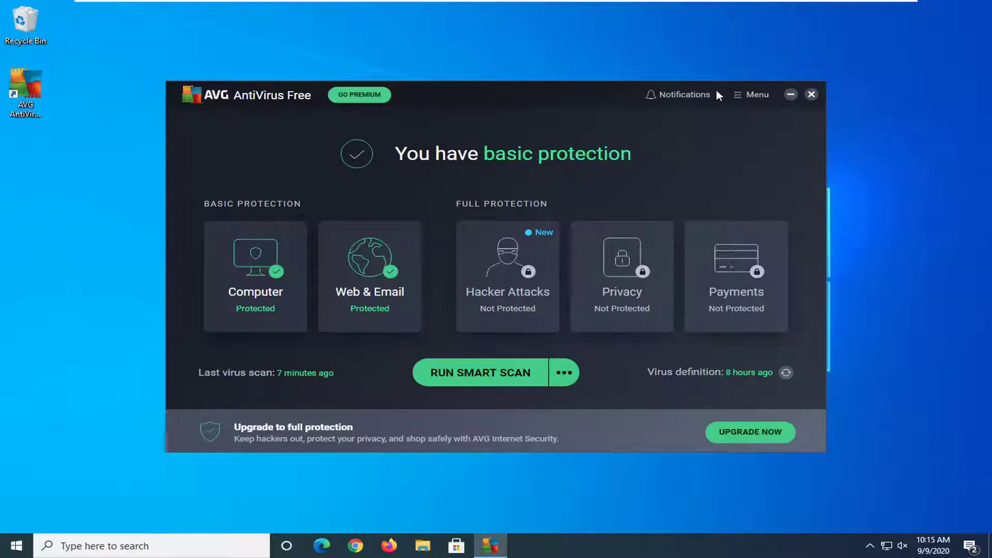
# - Open the AVG main menu panel to reach its Tools section with Quarantine
pyautogui.click(757, 96)
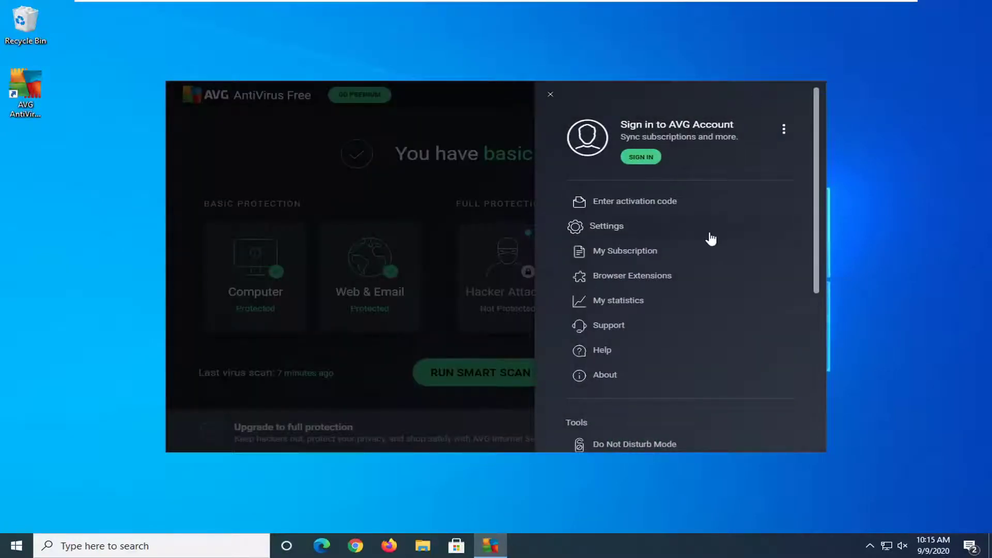
pyautogui.scroll(-2, 715, 246)
pyautogui.scroll(-2, 716, 246)
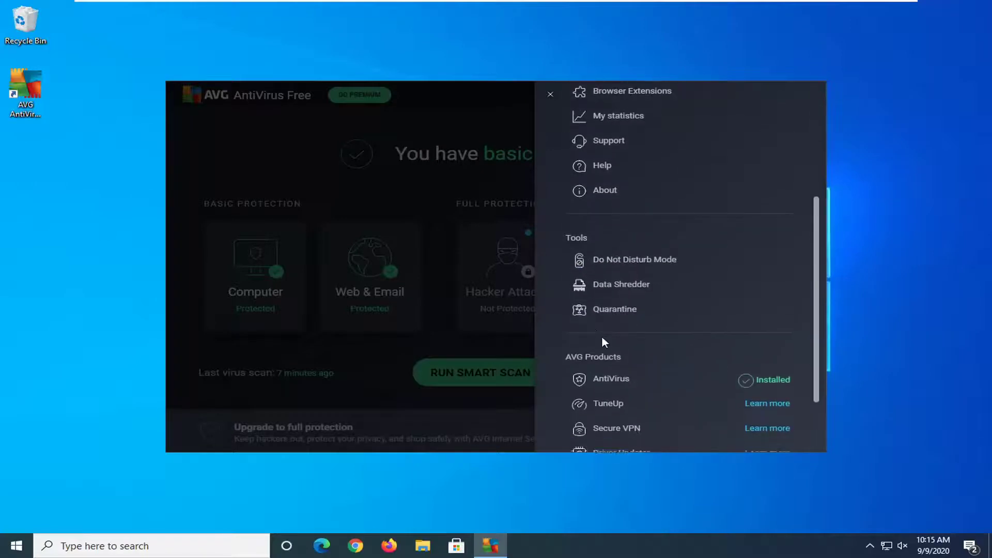
# - View the empty Quarantine under Tools, then close it back to the protection dashboard
pyautogui.click(618, 312)
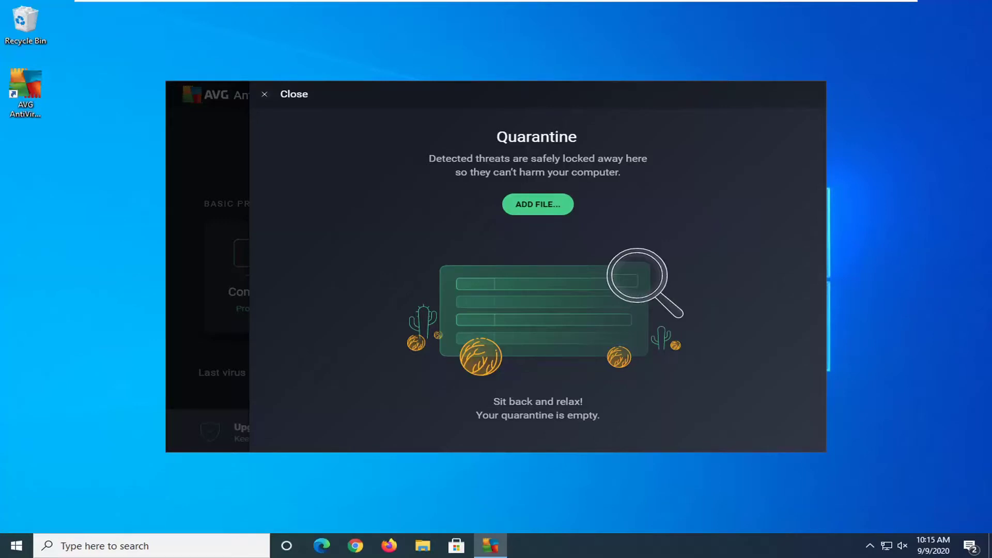
pyautogui.click(222, 211)
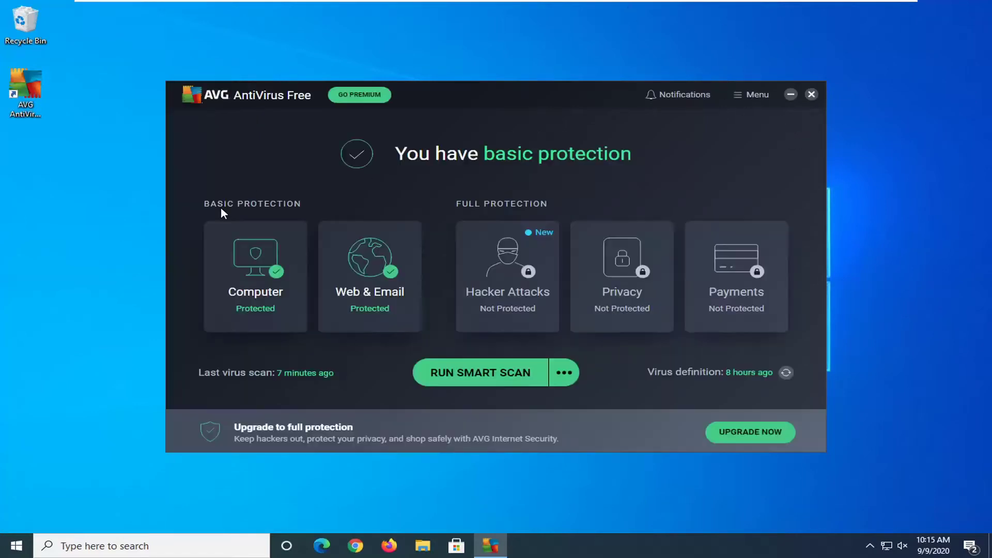